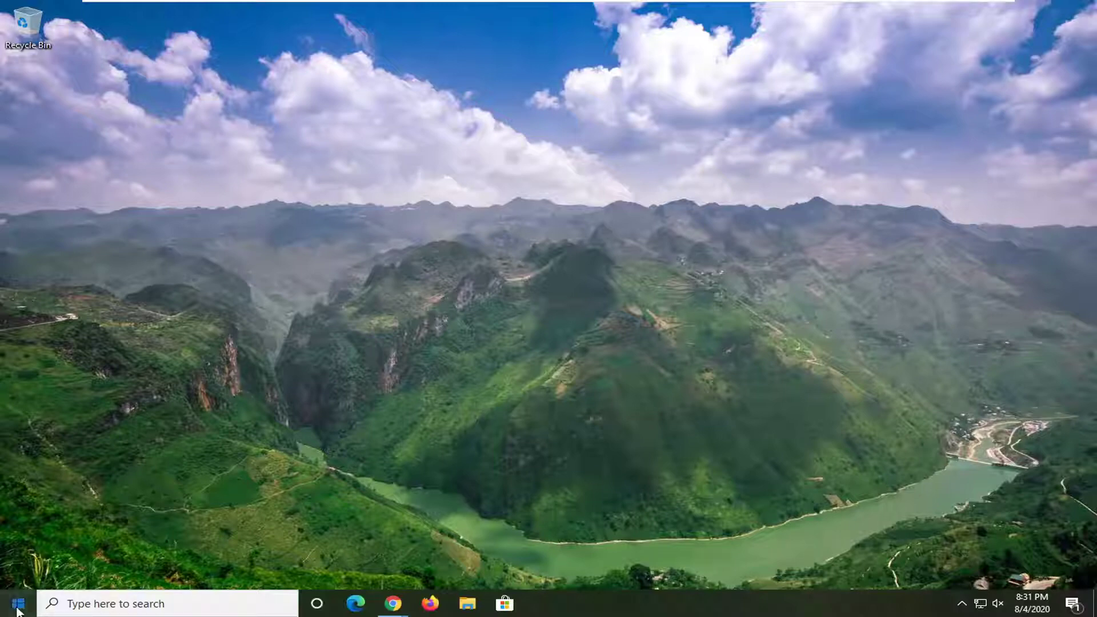
Auto-search a driver update for the Intel 82574L Gigabit adapter; the best driver is already installed.
{"action": "left_click", "coordinate": [19, 603]}
{"action": "type", "text": "device manager"}
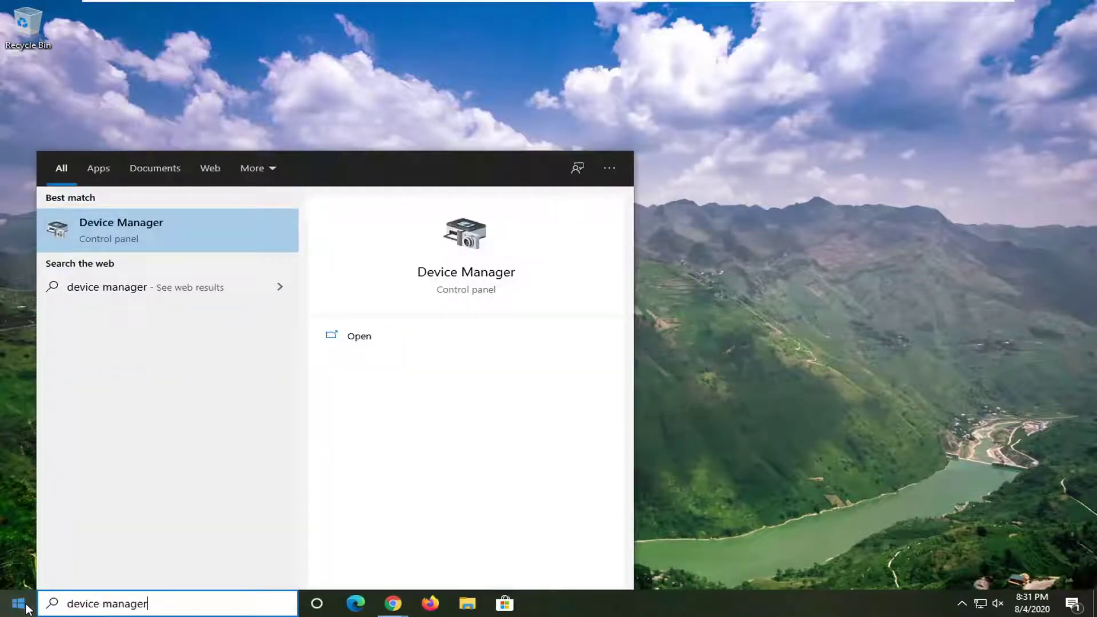
{"action": "left_click", "coordinate": [166, 219]}
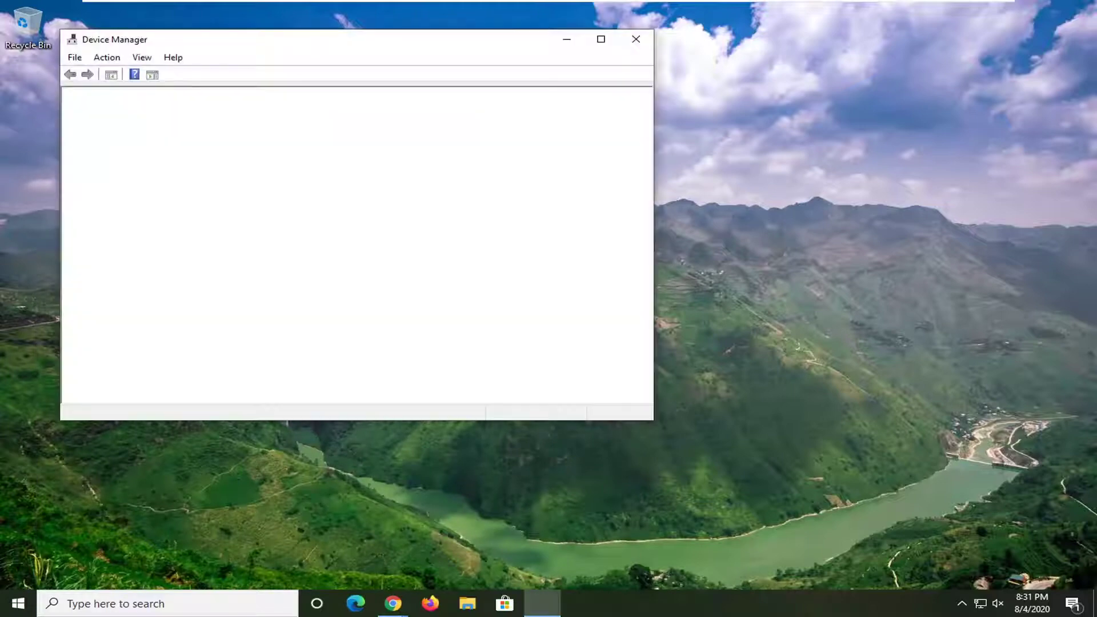
{"action": "left_click_drag", "start_coordinate": [345, 39], "coordinate": [530, 70]}
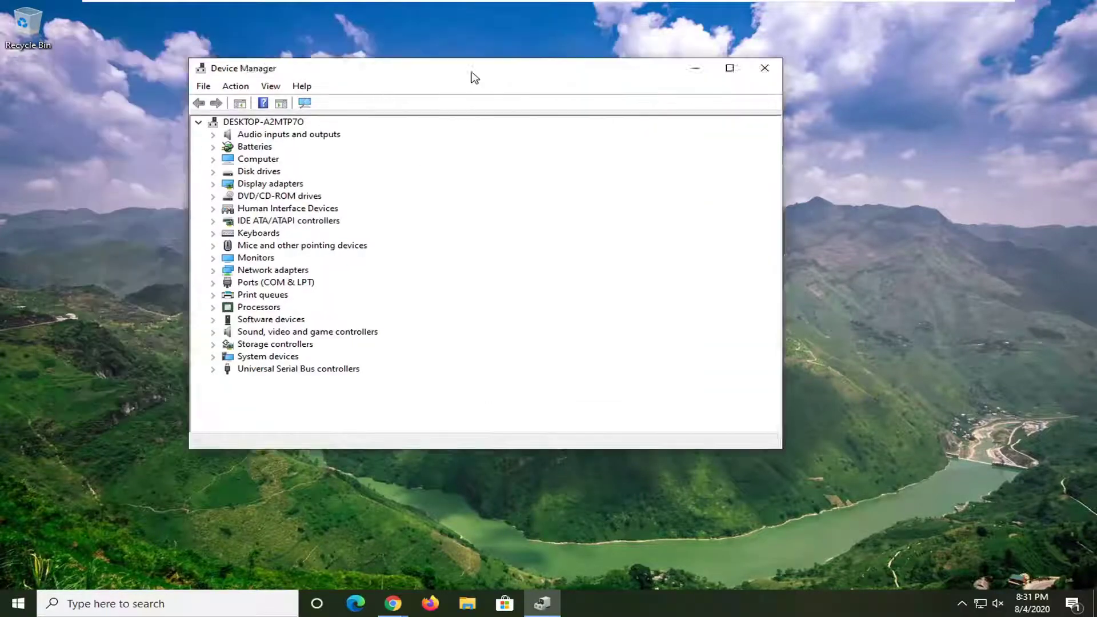
{"action": "double_click", "coordinate": [343, 272]}
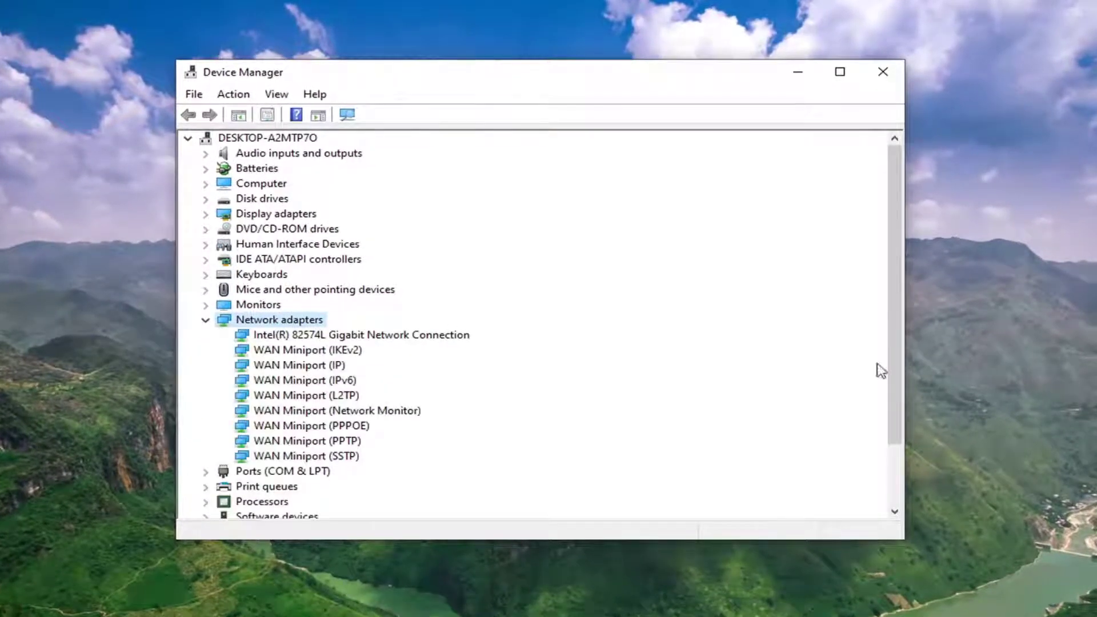
{"action": "right_click", "coordinate": [395, 339]}
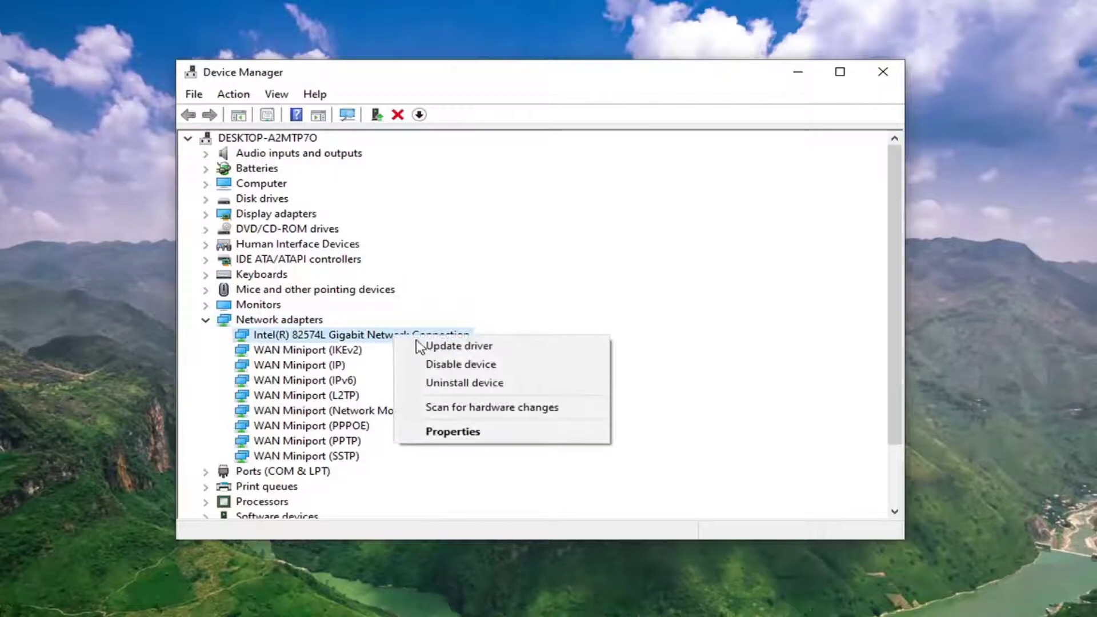
{"action": "left_click", "coordinate": [469, 346]}
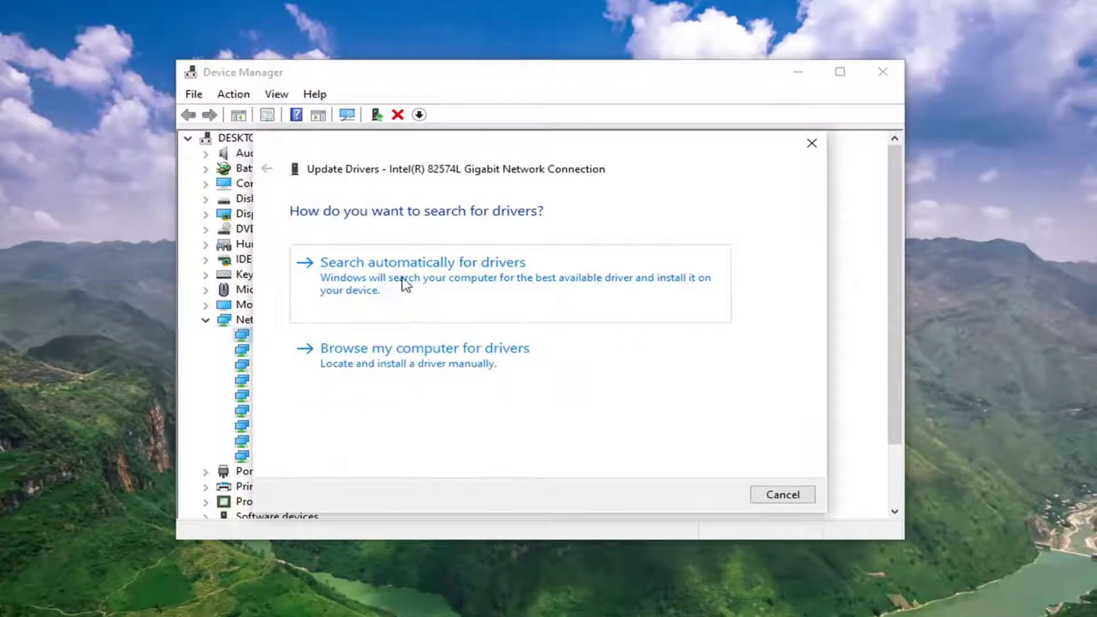
{"action": "left_click", "coordinate": [441, 292]}
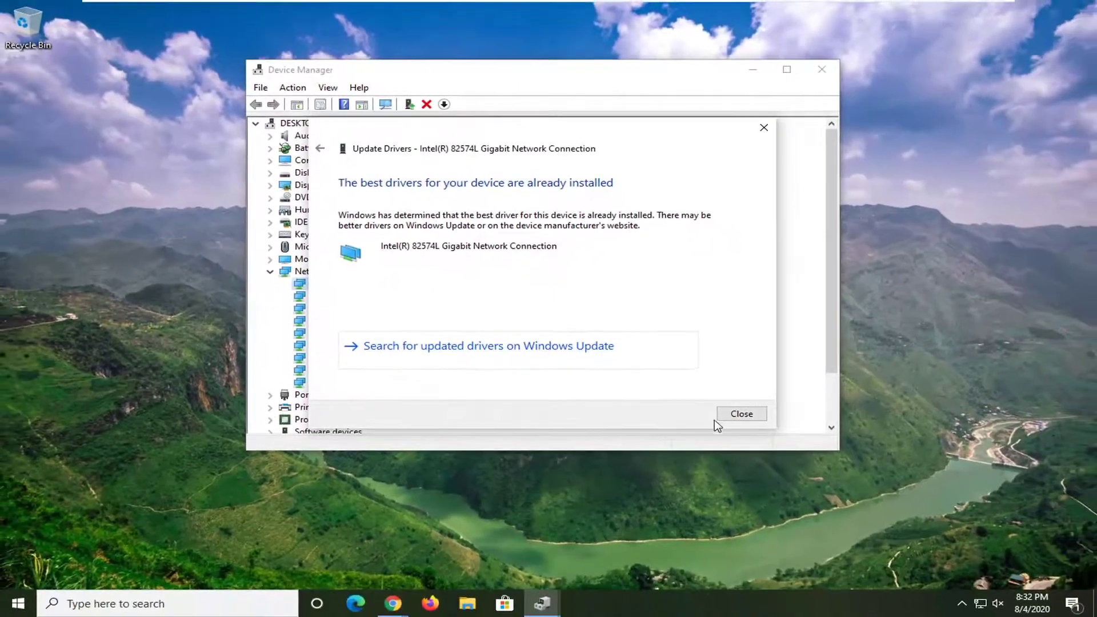
{"action": "left_click", "coordinate": [746, 422]}
Close Device Manager and run the Internet Connections troubleshooter, which finds no problem.
{"action": "left_click", "coordinate": [821, 70]}
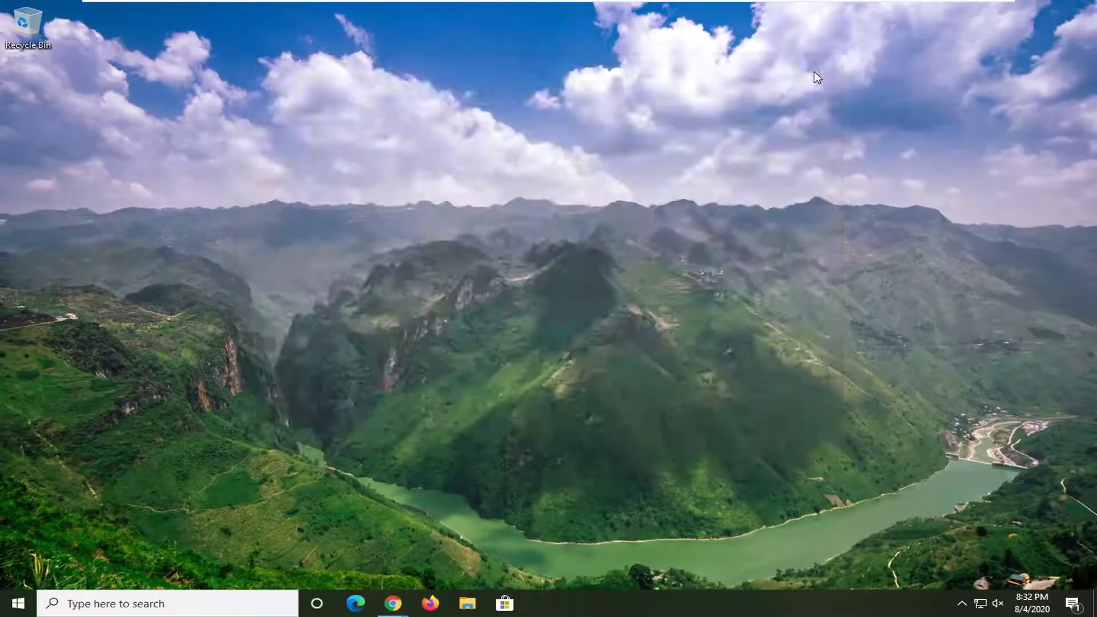
{"action": "left_click", "coordinate": [17, 603]}
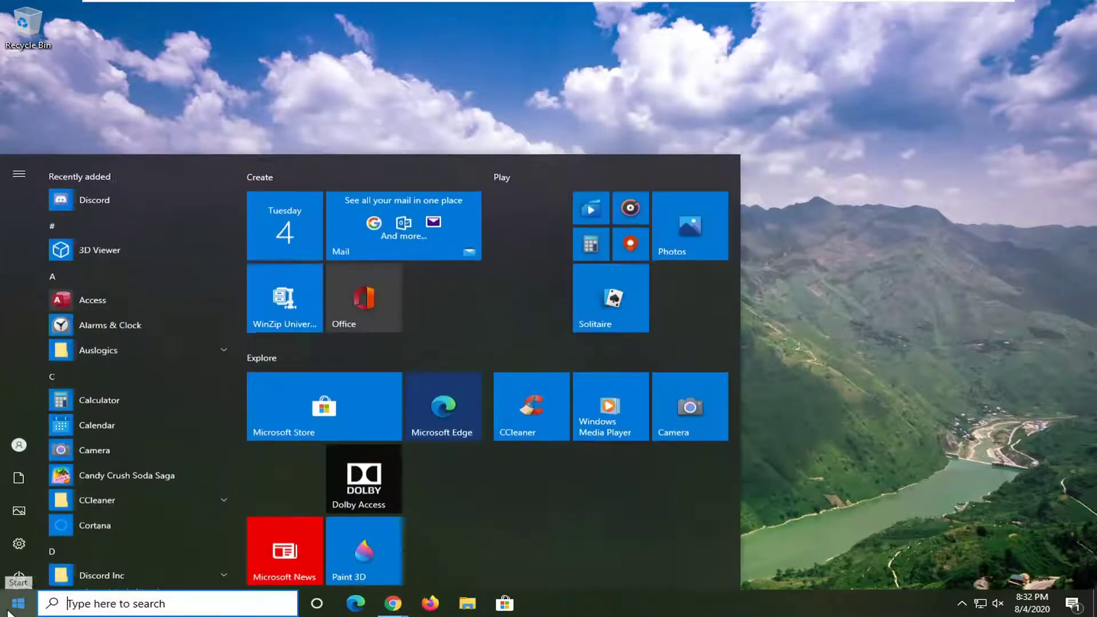
{"action": "type", "text": "troubl"}
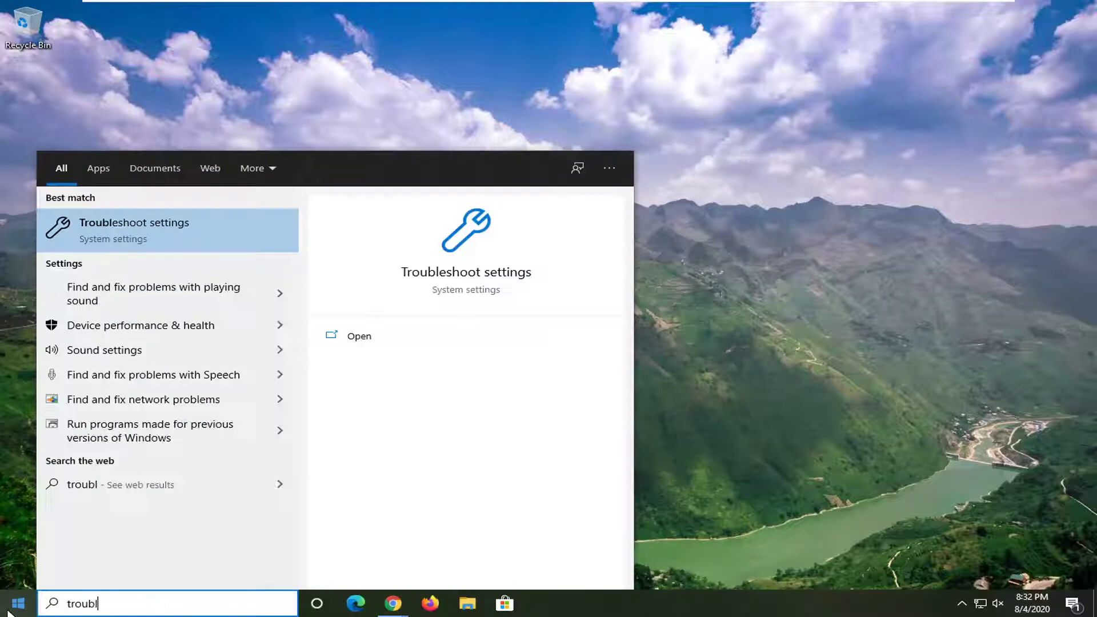
{"action": "type", "text": "eshoot"}
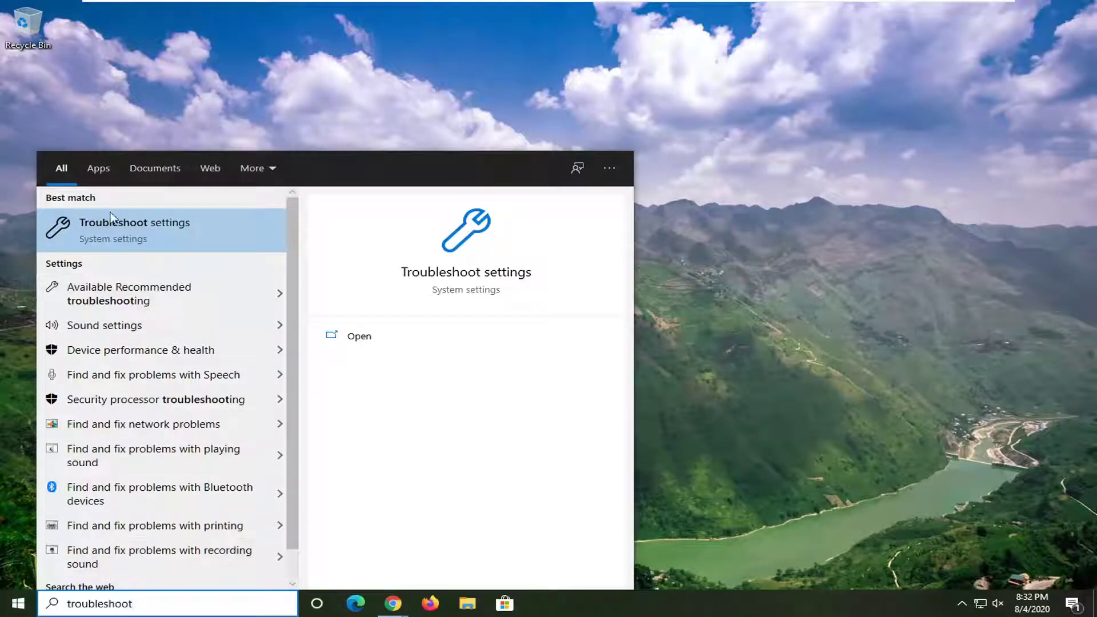
{"action": "left_click", "coordinate": [119, 230]}
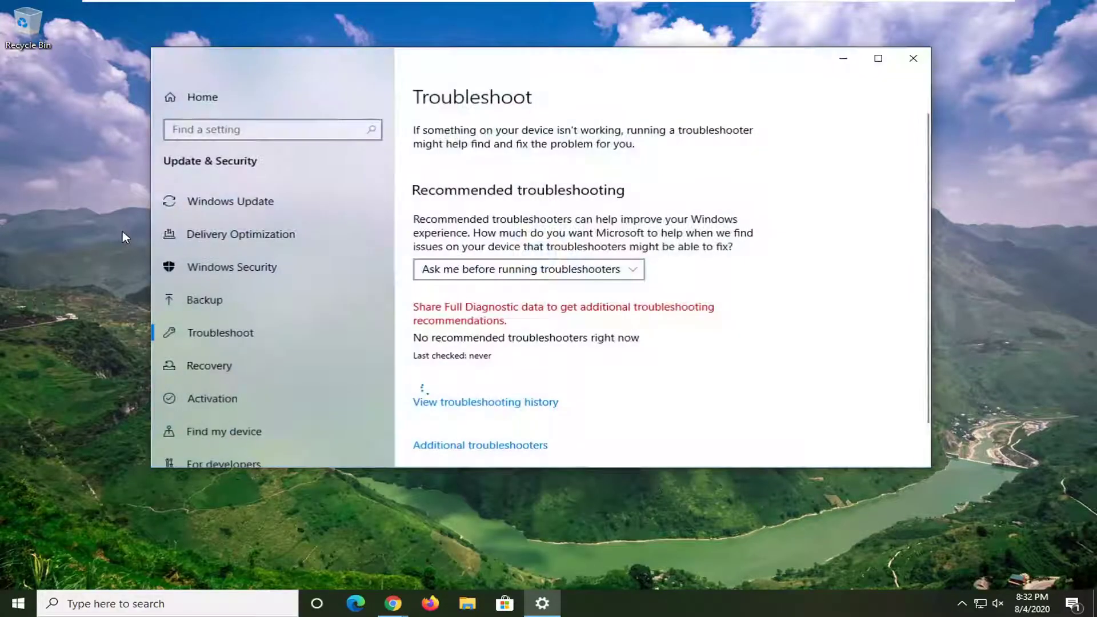
{"action": "scroll", "coordinate": [480, 445], "scroll_direction": "down", "scroll_amount": 2}
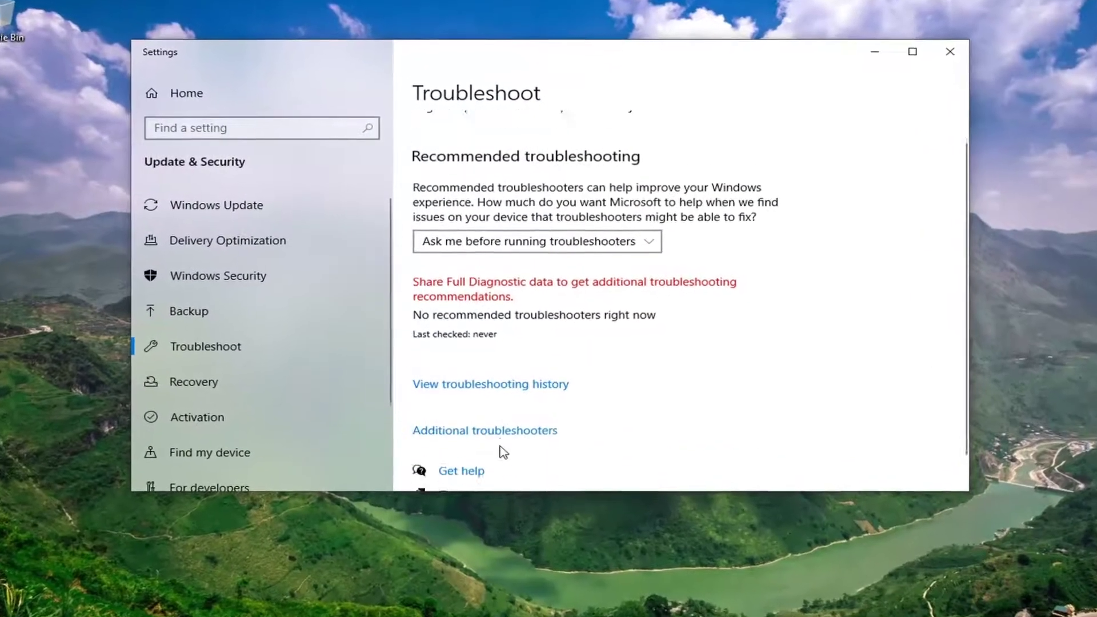
{"action": "left_click", "coordinate": [480, 433]}
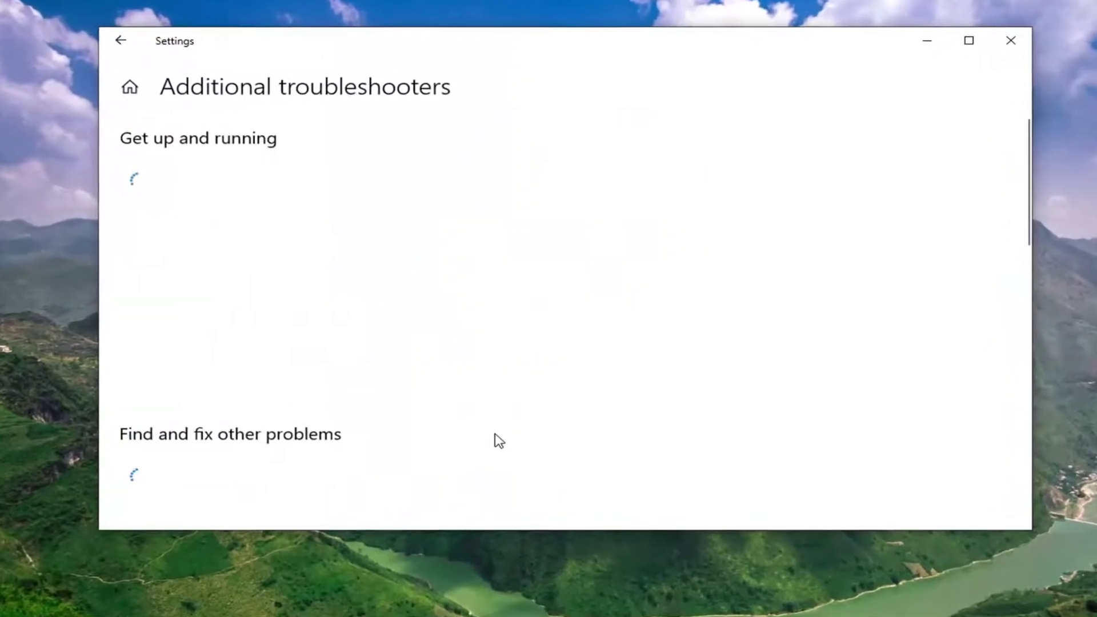
{"action": "left_click", "coordinate": [198, 206]}
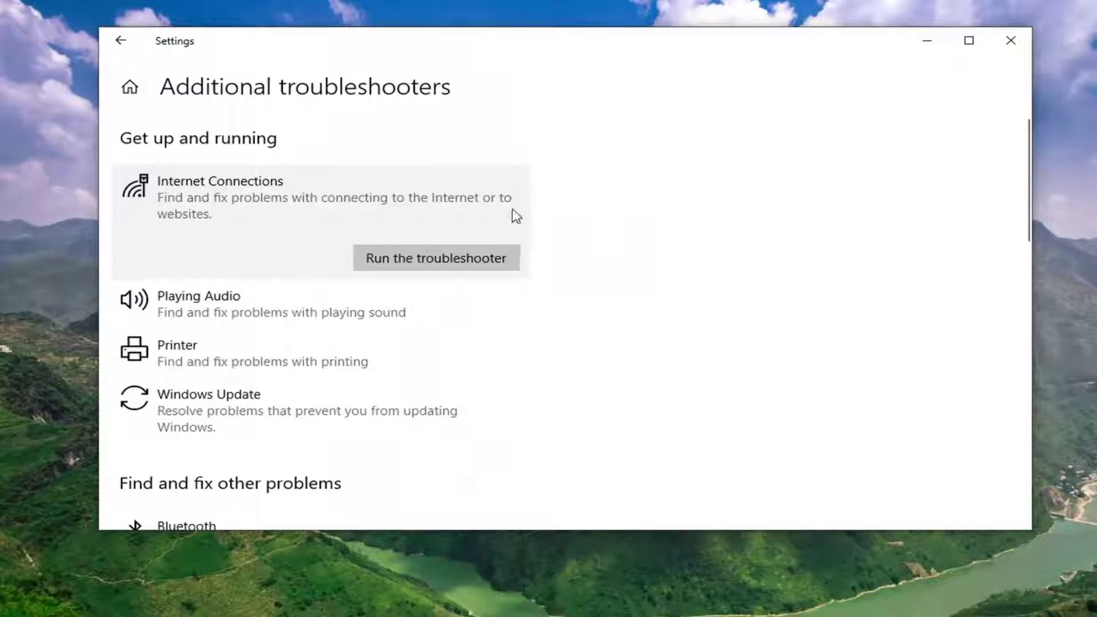
{"action": "left_click", "coordinate": [442, 259]}
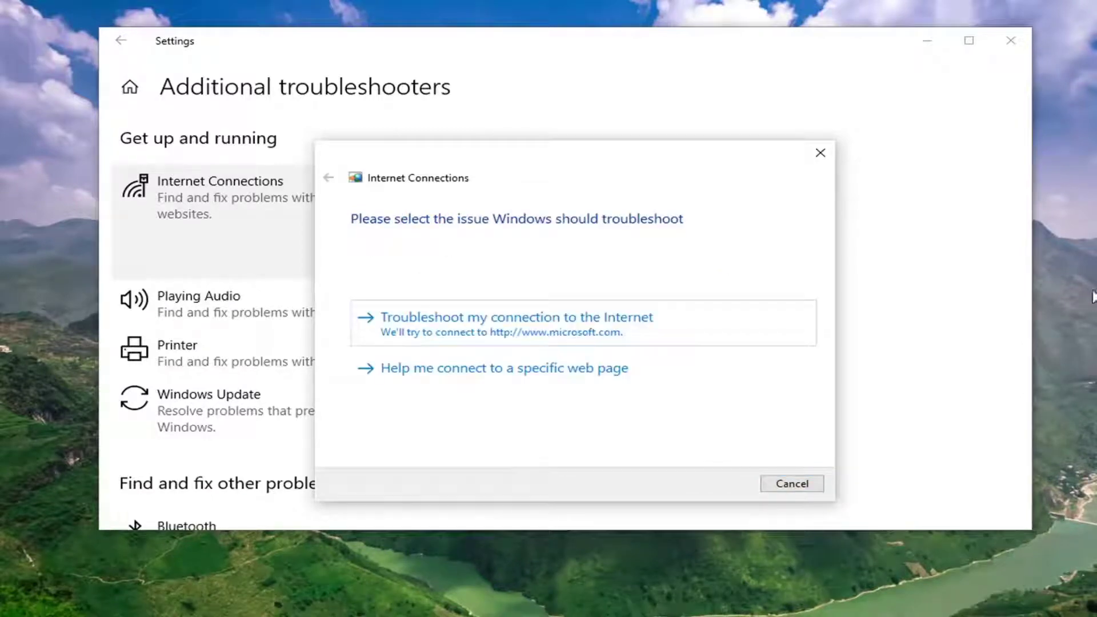
{"action": "left_click", "coordinate": [469, 329]}
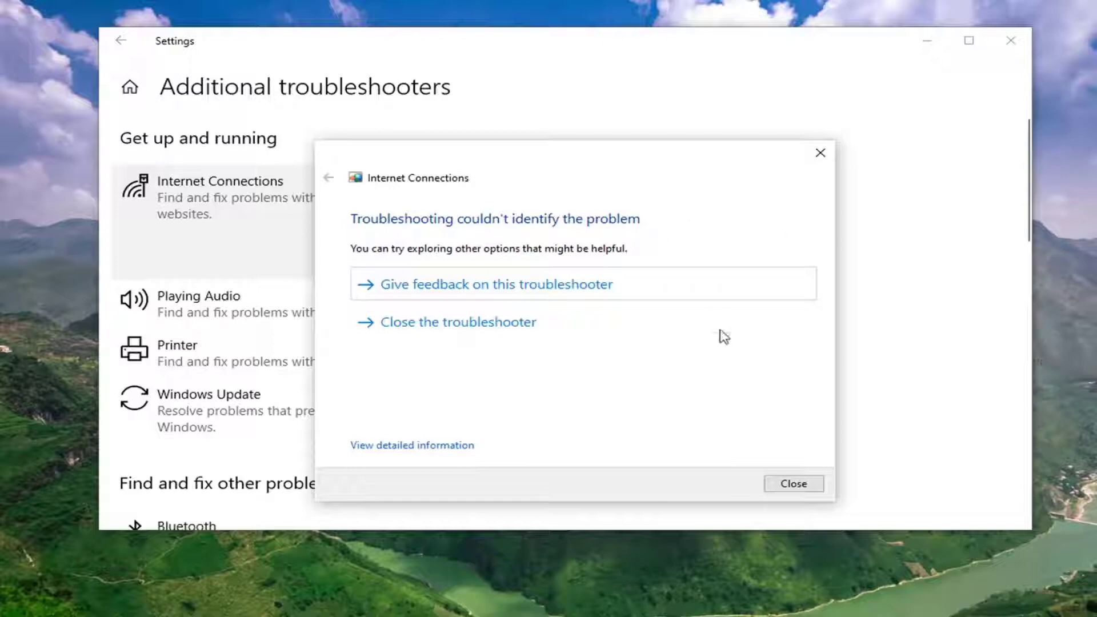
{"action": "left_click", "coordinate": [794, 484]}
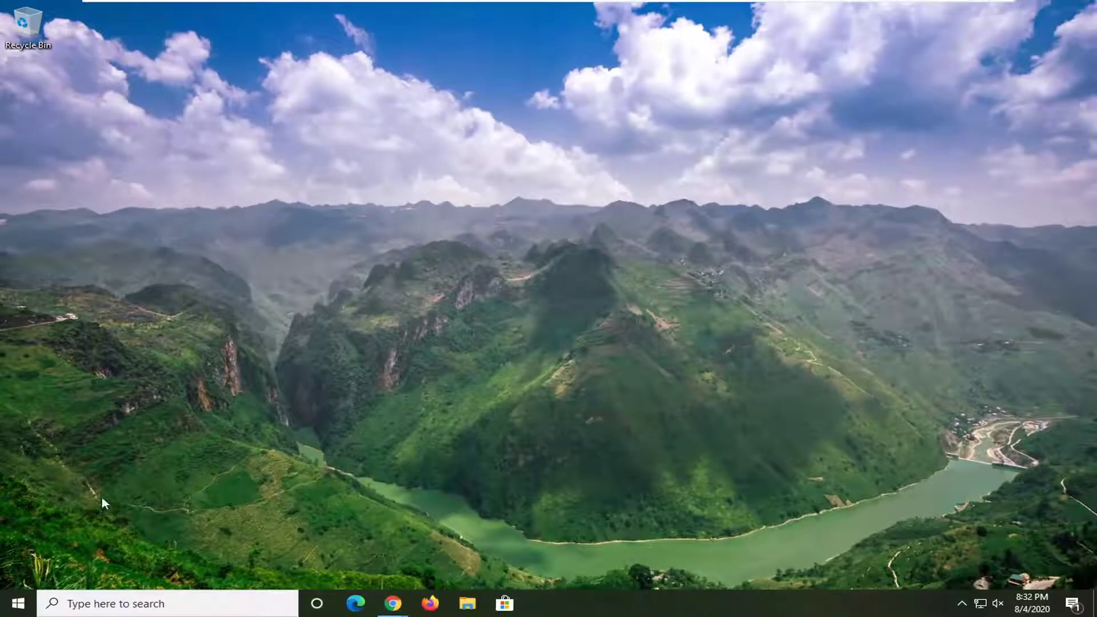
Apply a network reset from Settings and dismiss the upcoming sign-out notice.
{"action": "left_click", "coordinate": [17, 604]}
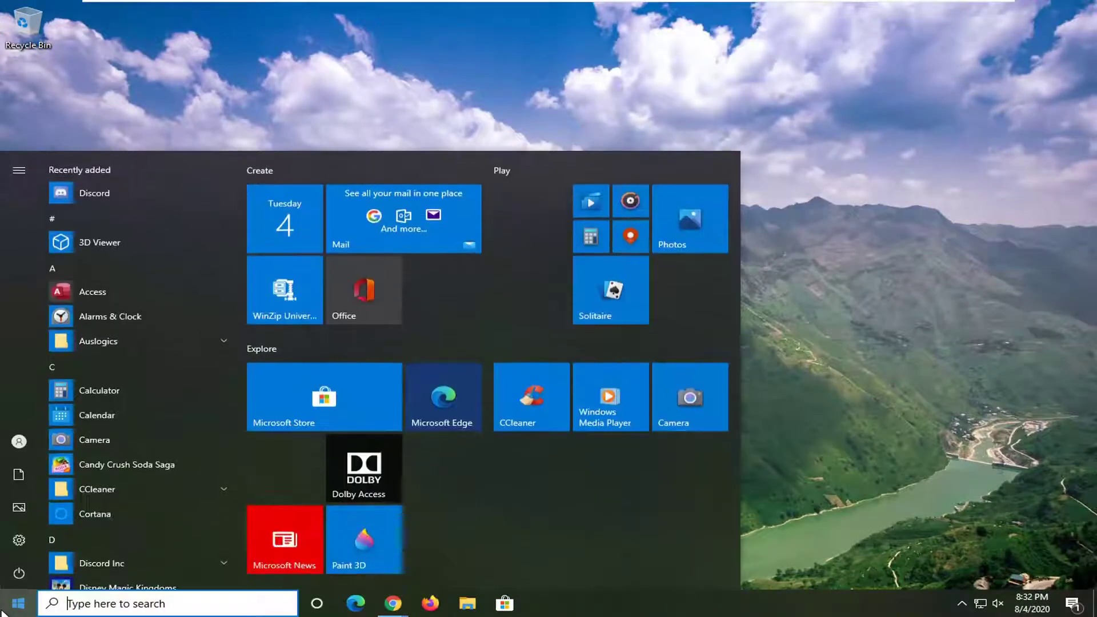
{"action": "type", "text": "network"}
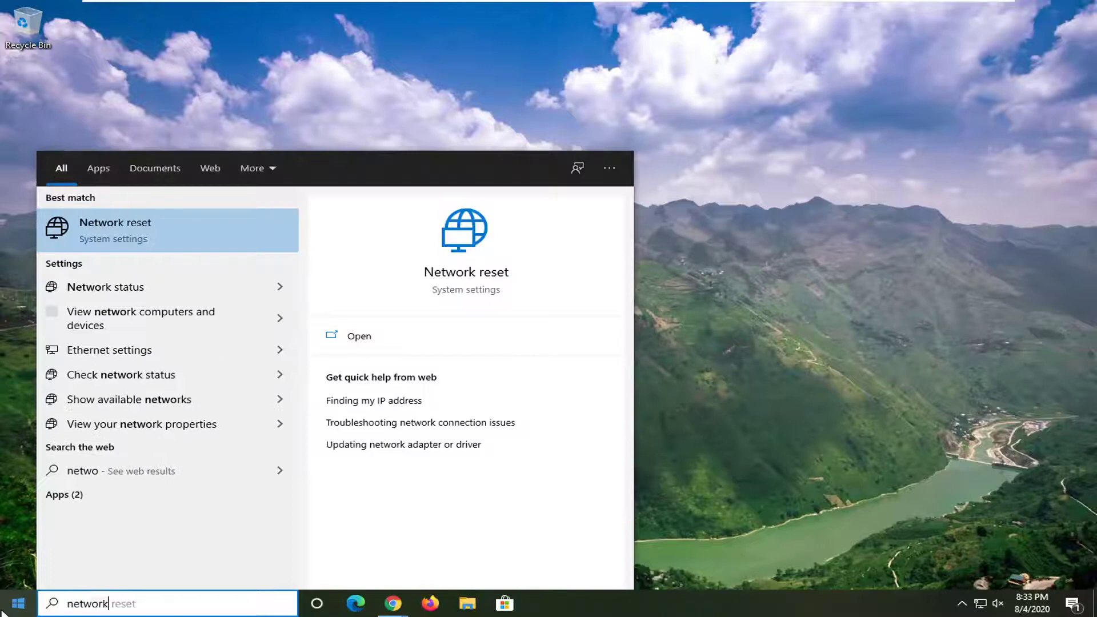
{"action": "type", "text": " reset"}
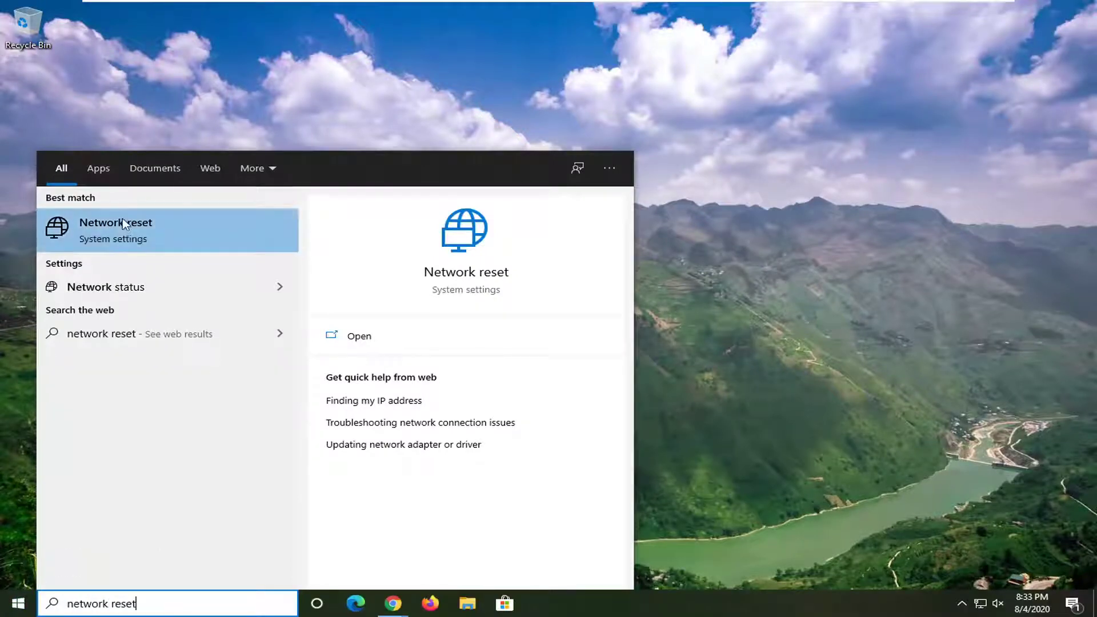
{"action": "left_click", "coordinate": [122, 226]}
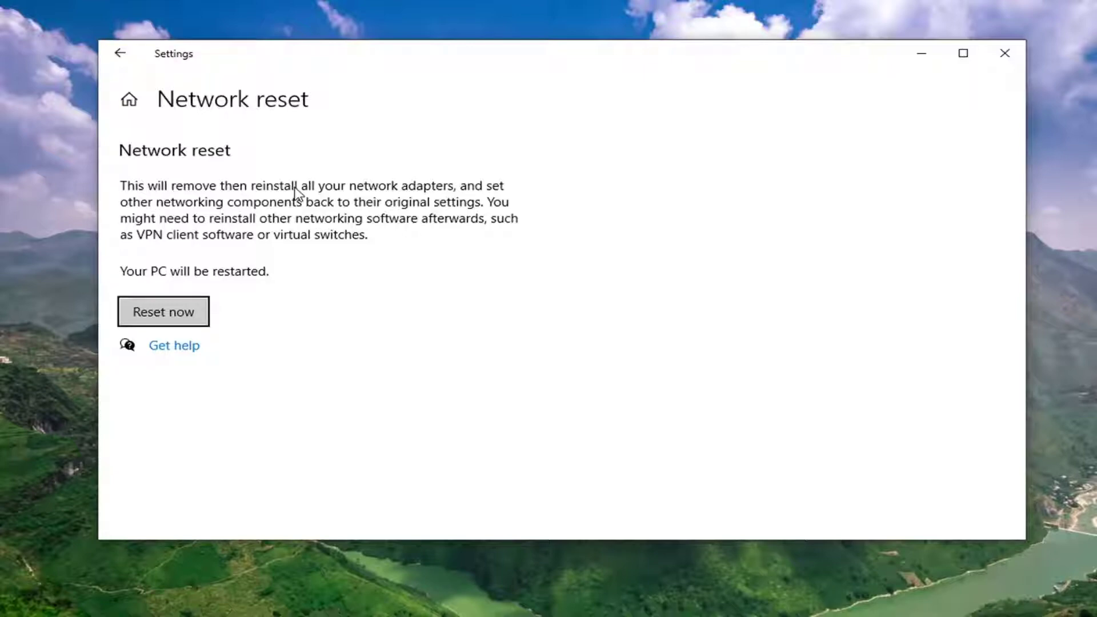
{"action": "left_click", "coordinate": [163, 312]}
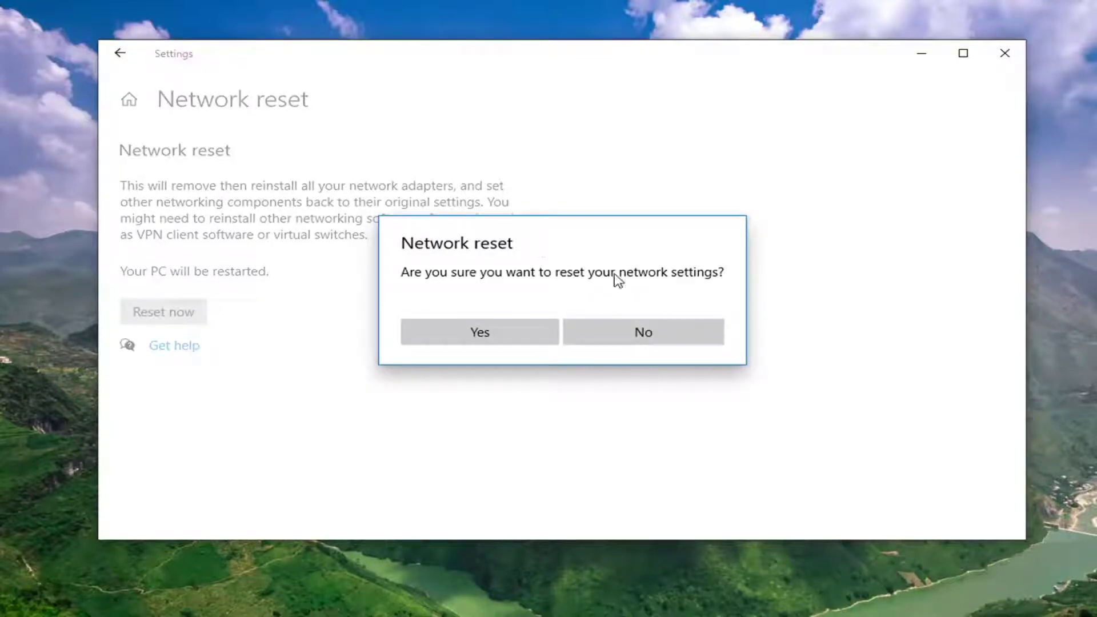
{"action": "left_click", "coordinate": [476, 333]}
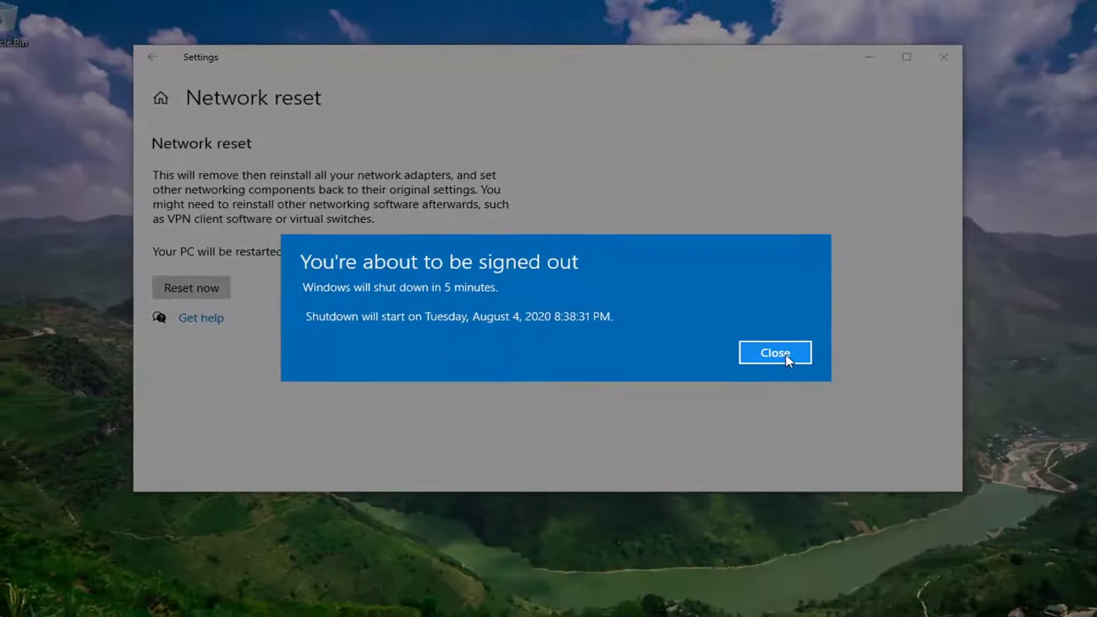
{"action": "left_click", "coordinate": [816, 384]}
Close Settings and all Chrome windows, and show the Start power options.
{"action": "left_click", "coordinate": [912, 58]}
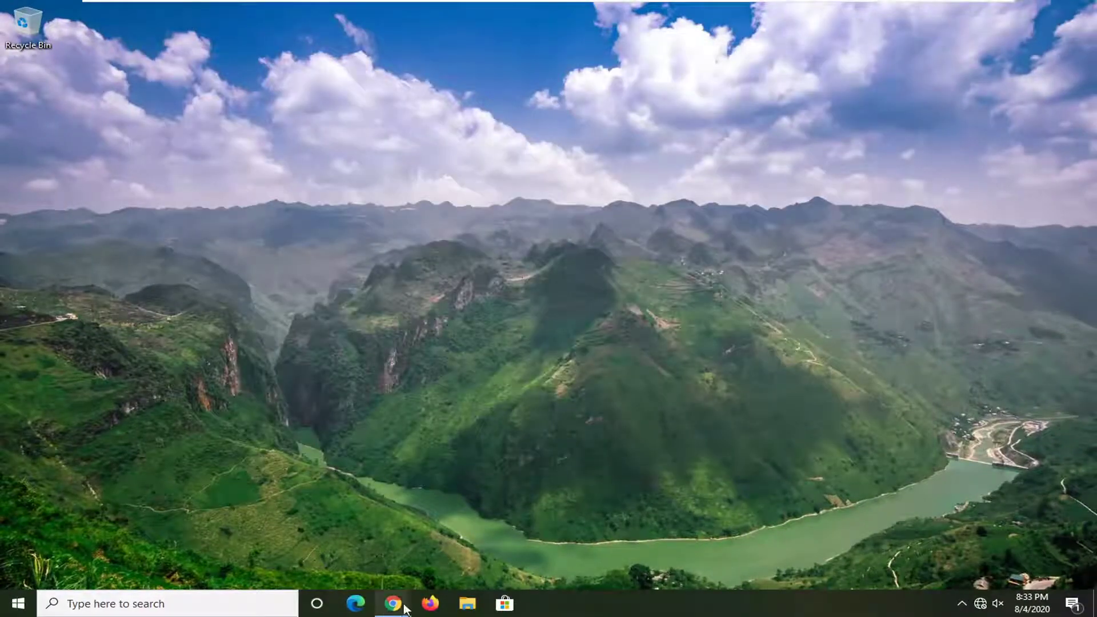
{"action": "right_click", "coordinate": [394, 604]}
{"action": "left_click", "coordinate": [359, 574]}
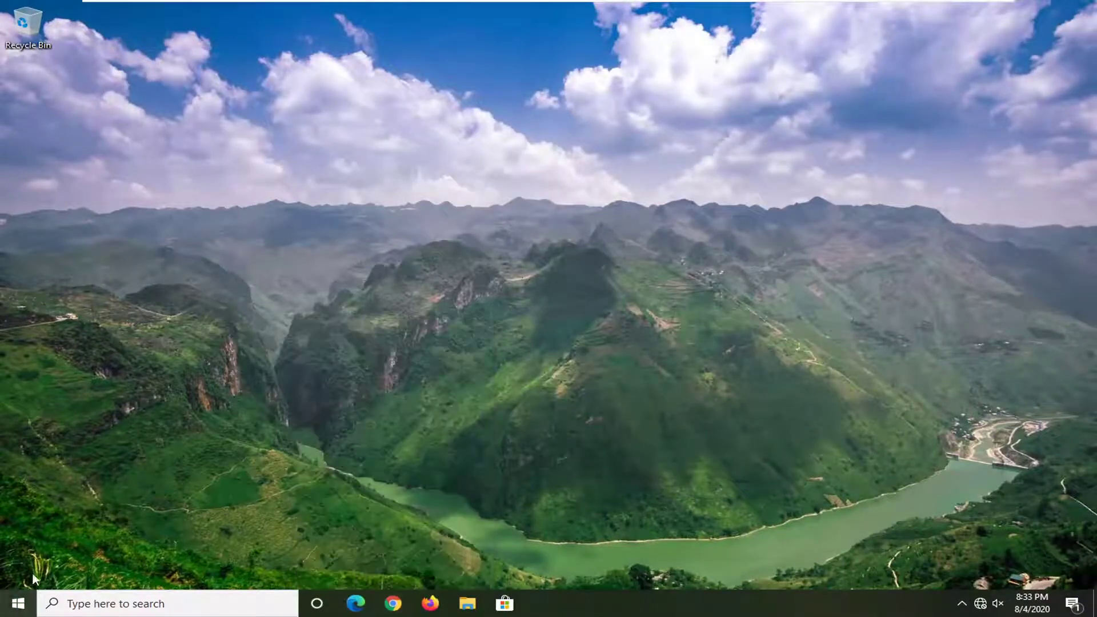
{"action": "left_click", "coordinate": [18, 603]}
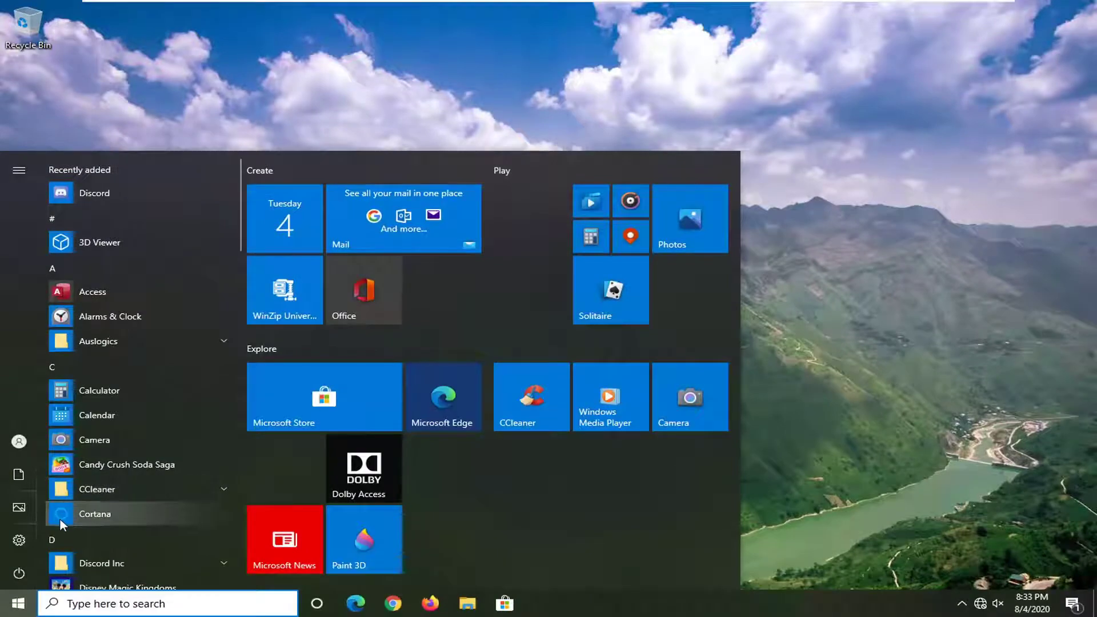
{"action": "left_click", "coordinate": [19, 572]}
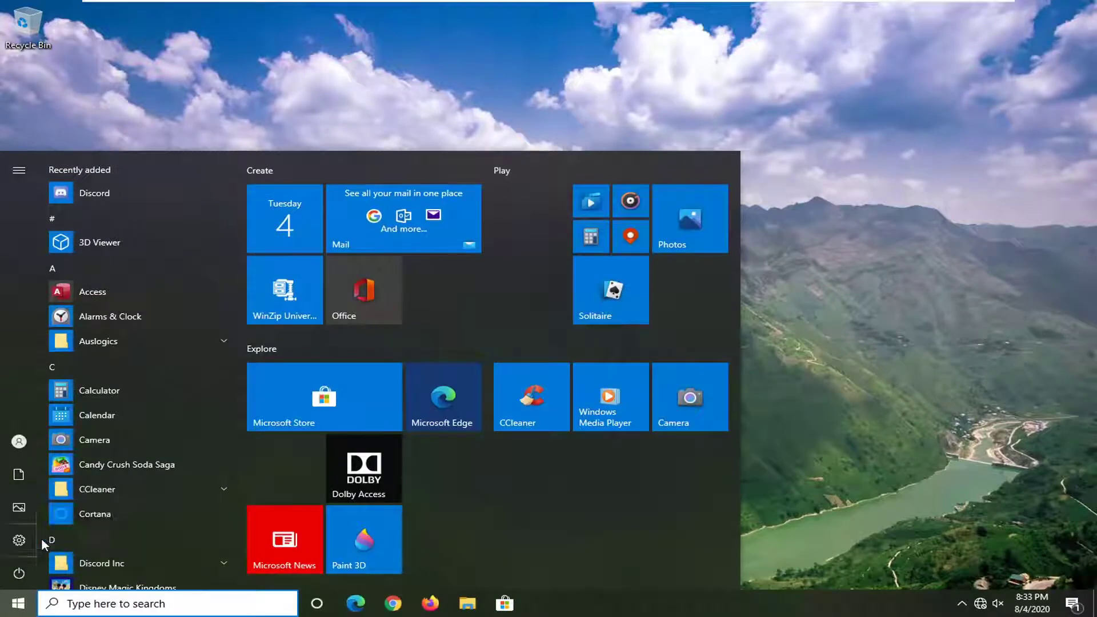
Restart the PC from the Start power menu to complete the network reset.
{"action": "left_click", "coordinate": [47, 538]}
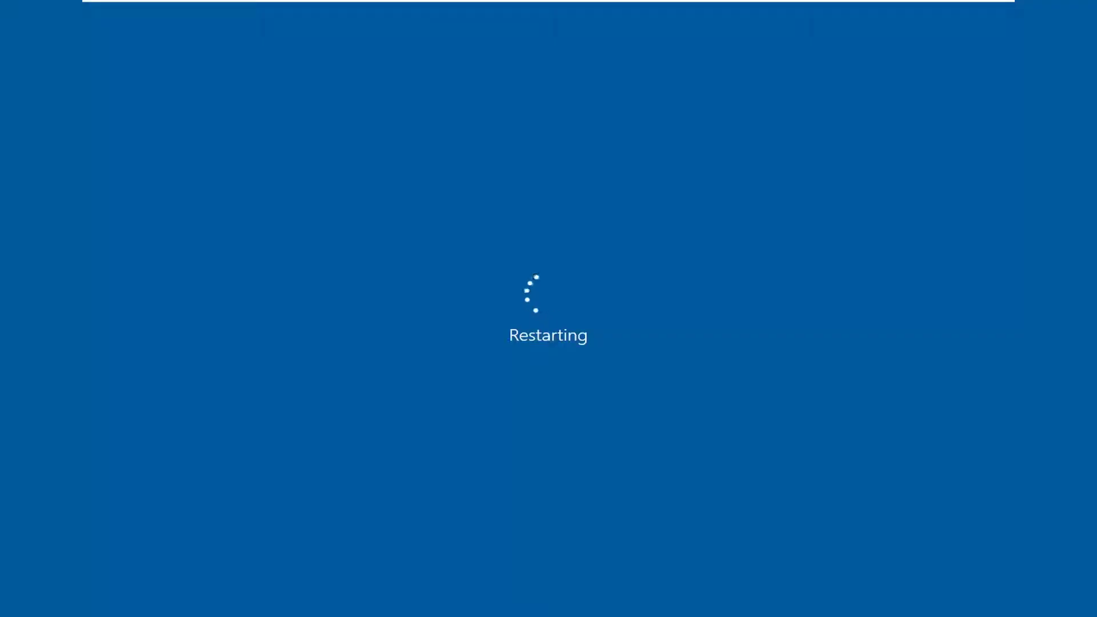